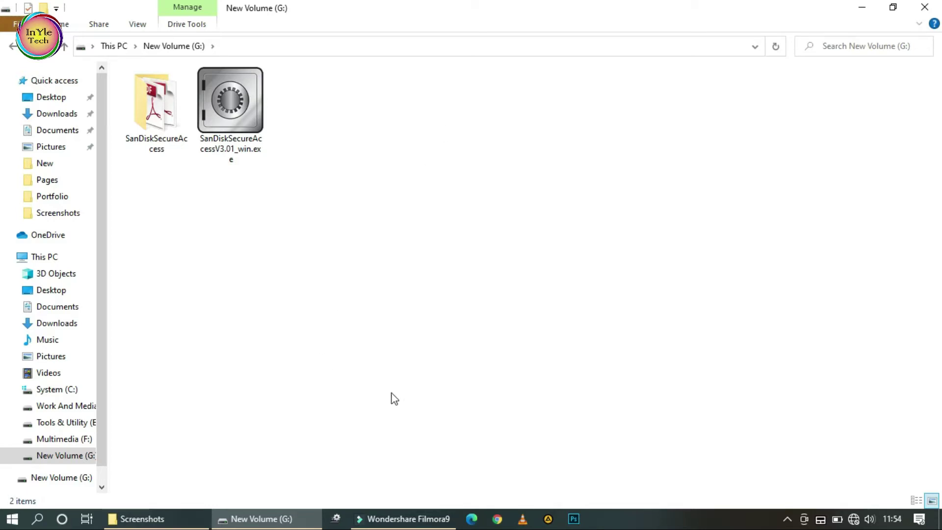
Open Screenshot (2).png from the Screenshots folder to view it
left_click(147, 521)
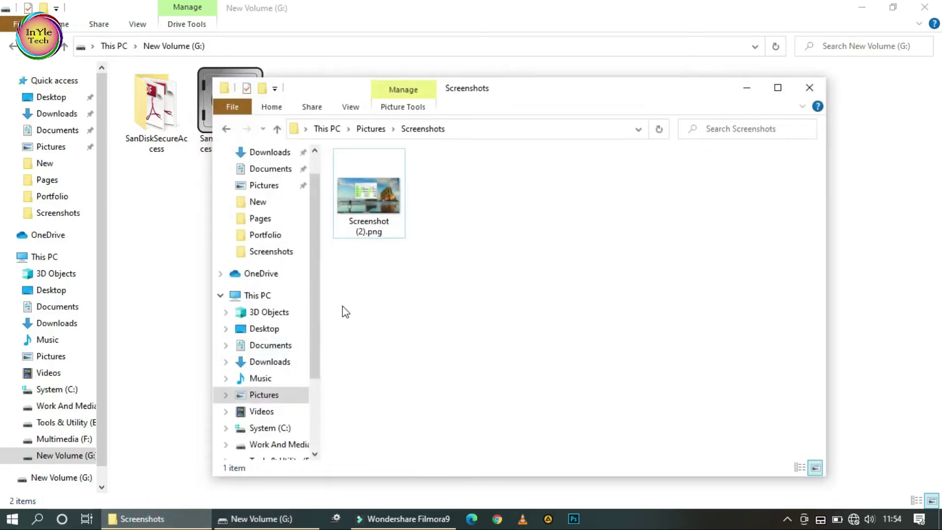
left_click(350, 197)
double_click(348, 193)
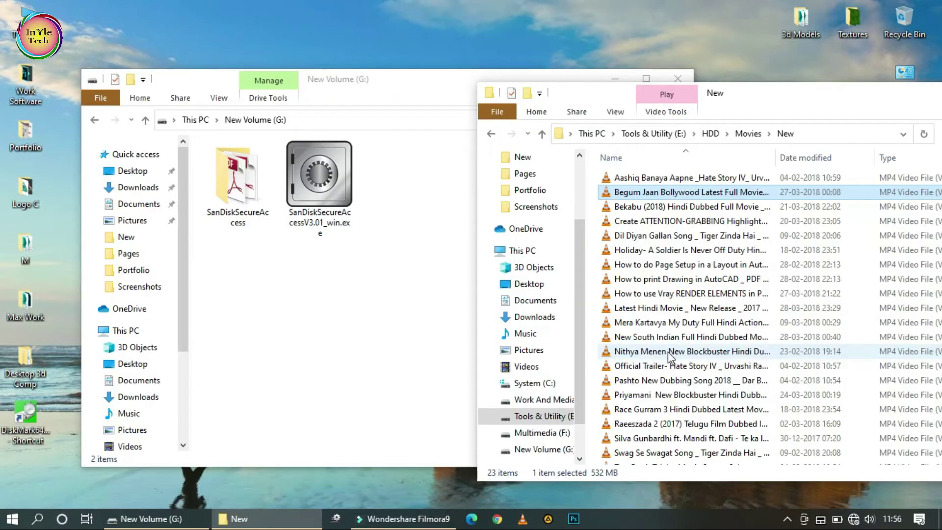
Copy the Begum Jaan movie file from the New folder on drive E: to New Volume (G:)
mouse_move(670, 354)
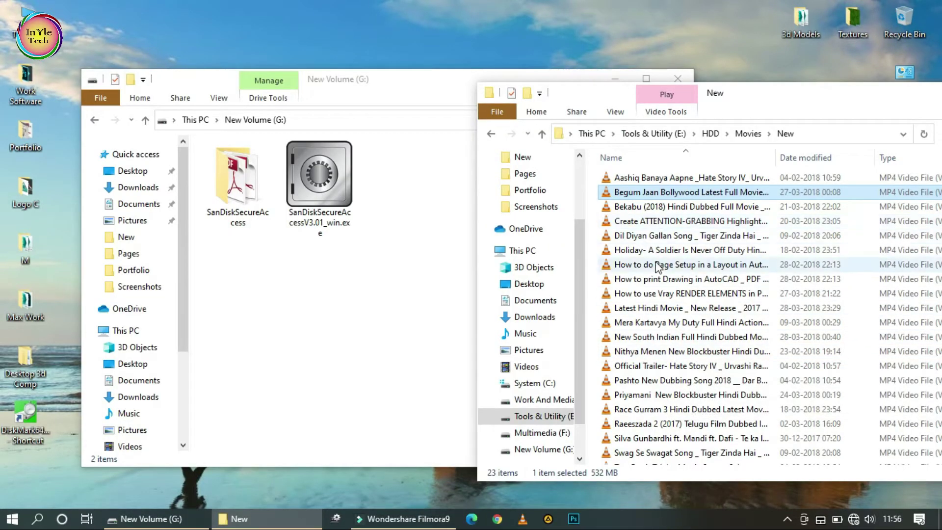
mouse_move(657, 266)
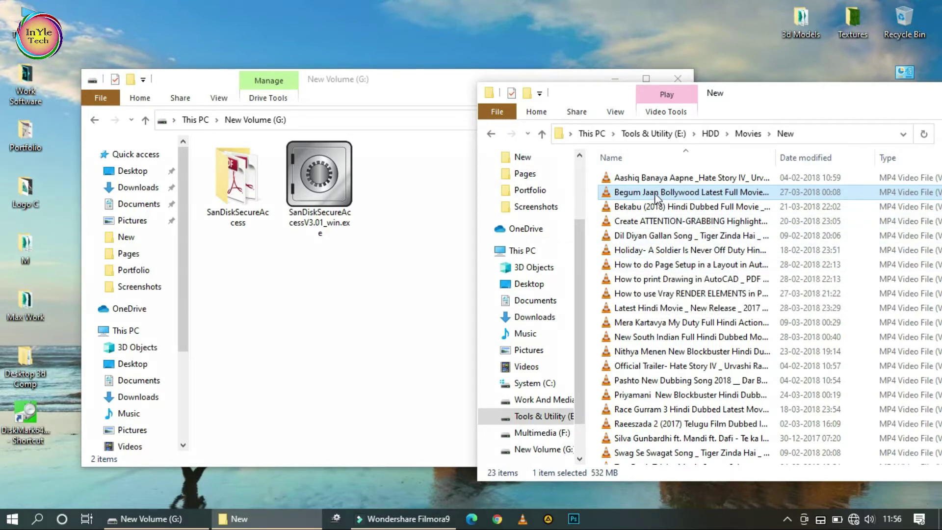
mouse_move(657, 200)
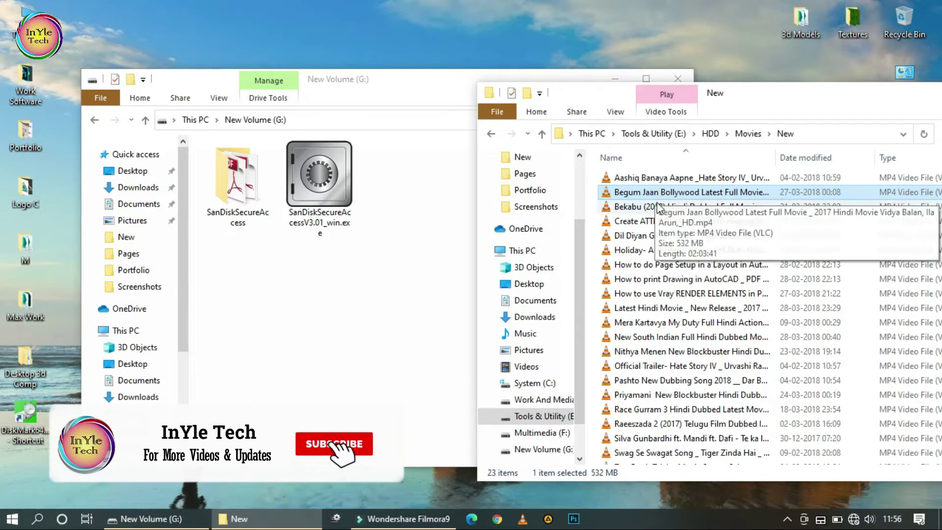
left_click_drag(657, 193, 353, 300)
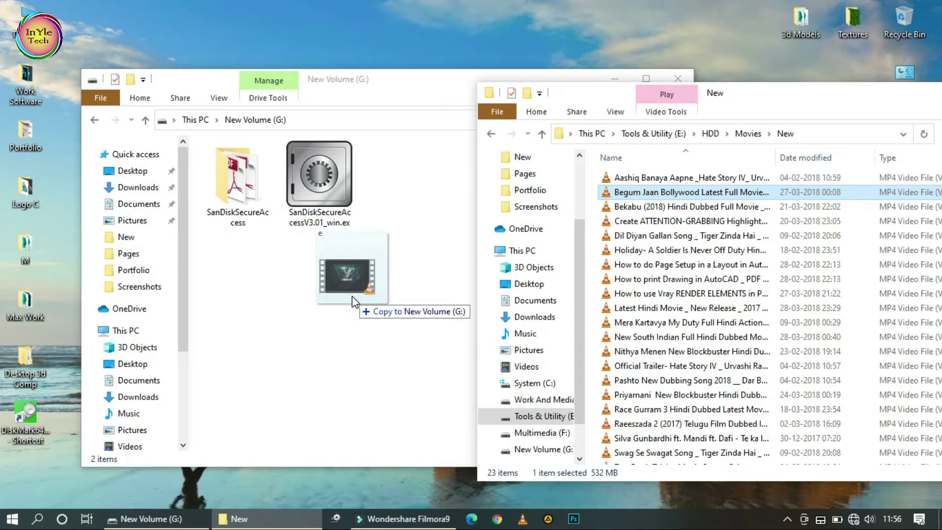
left_click_drag(352, 300, 354, 300)
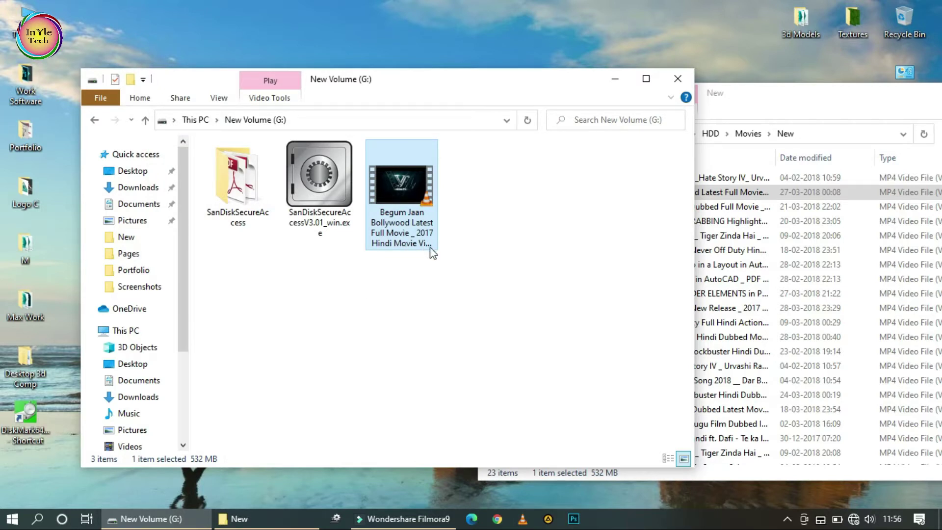
Copy the Begum Jaan movie from New Volume (G:) back to the New folder, replacing the existing file
mouse_move(410, 234)
left_click_drag(404, 189, 738, 292)
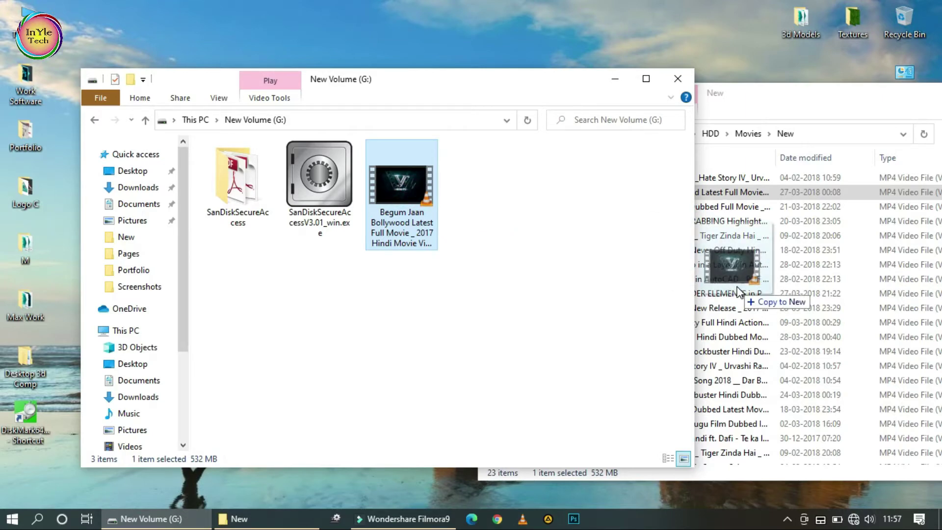
left_click_drag(738, 292, 738, 292)
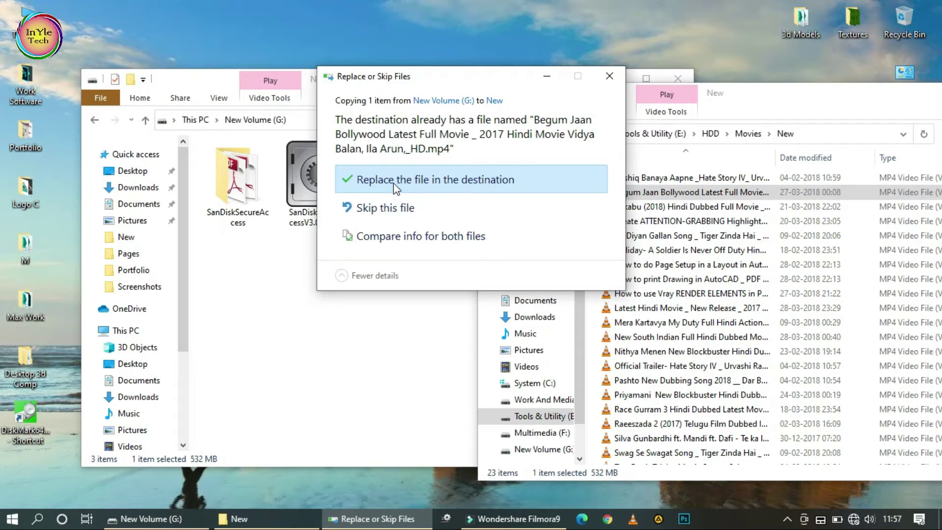
left_click(396, 188)
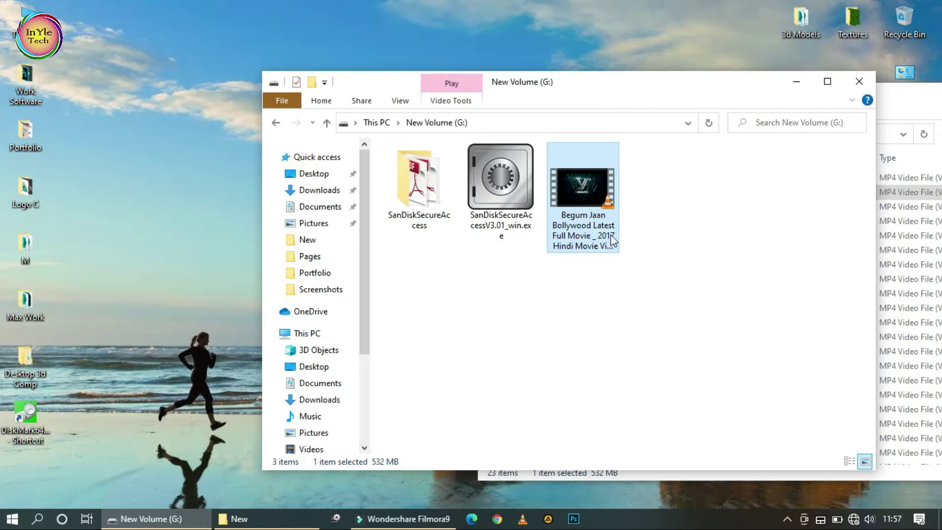
Copy the Begum Jaan movie from New Volume (G:) and paste it onto the desktop
right_click(567, 180)
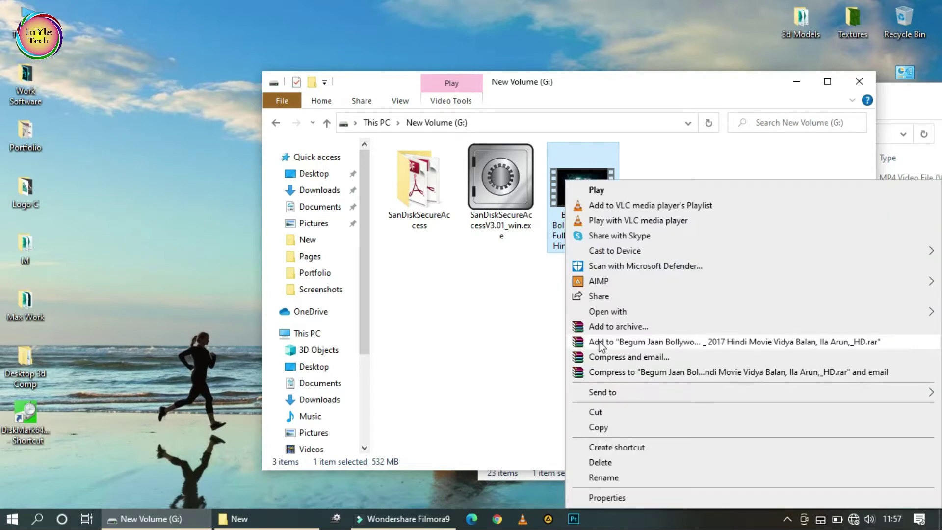
left_click(599, 427)
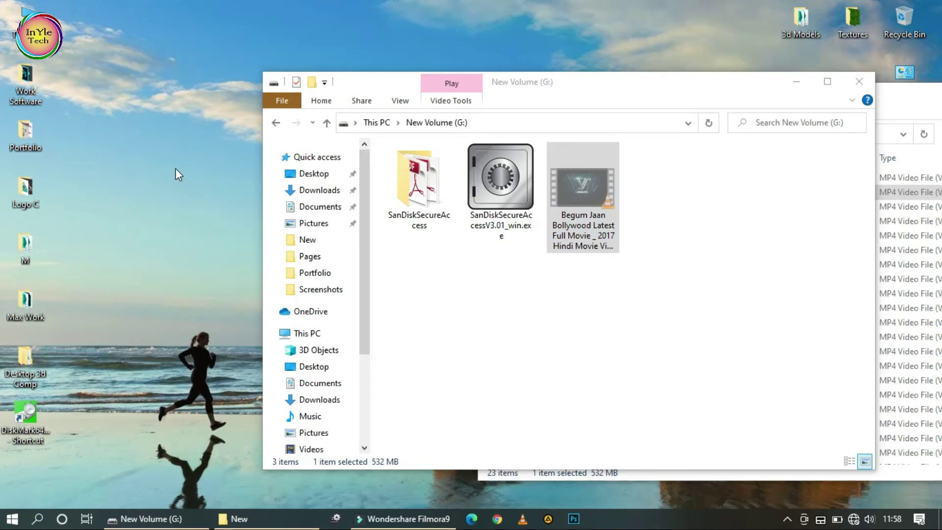
right_click(129, 135)
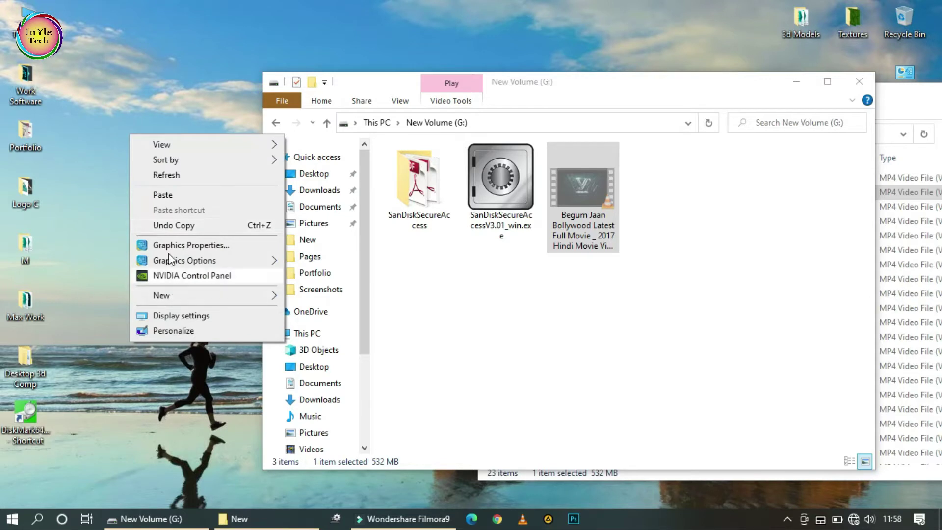
left_click(163, 195)
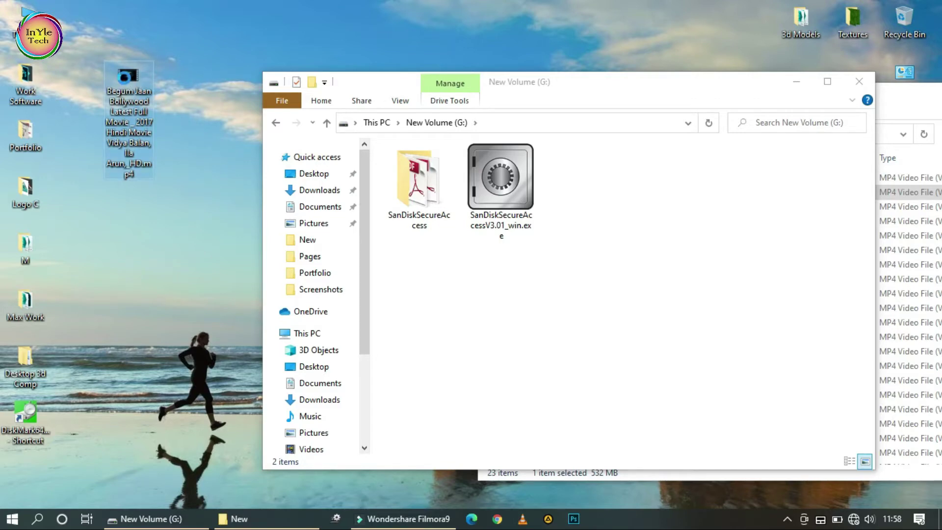
Copy the Begum Jaan movie from the desktop and paste it into New Volume (G:)
right_click(125, 78)
left_click(184, 360)
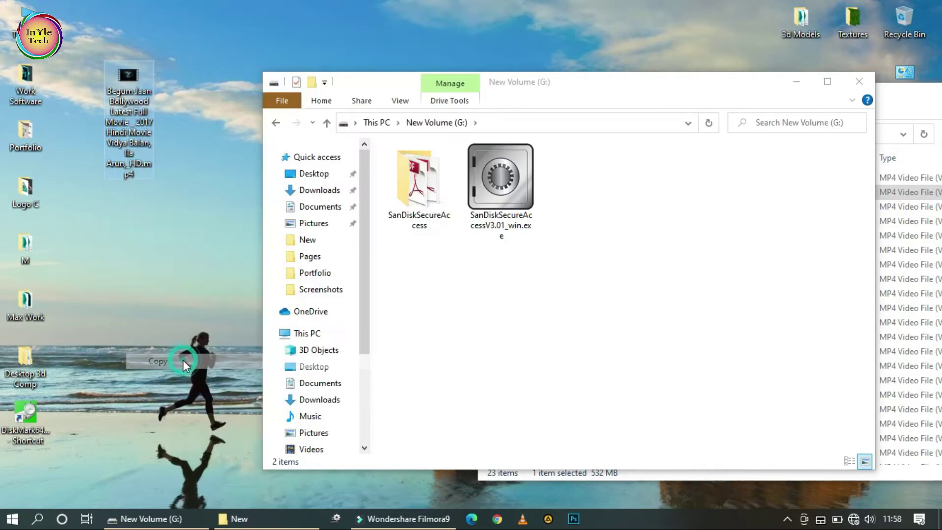
right_click(604, 243)
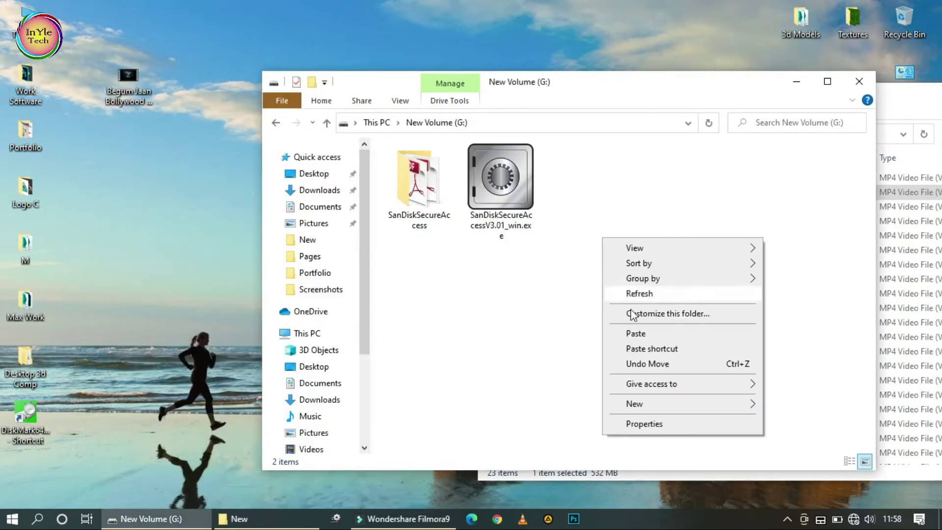
left_click(647, 335)
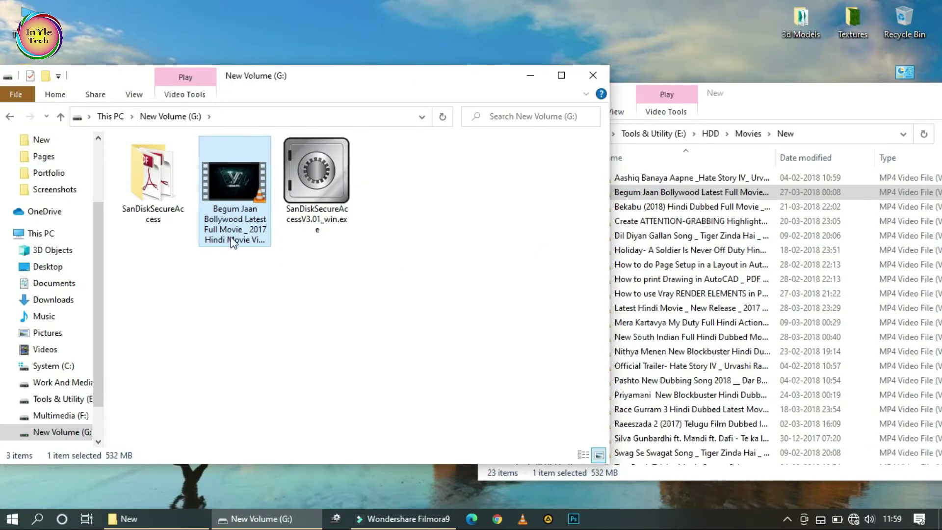
Permanently delete the Begum Jaan movie from New Volume (G:)
right_click(228, 180)
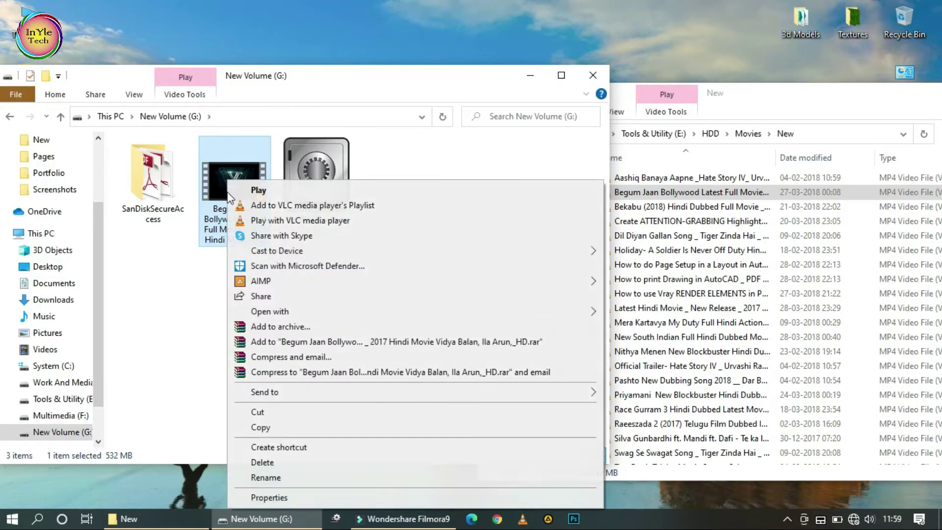
left_click(283, 461)
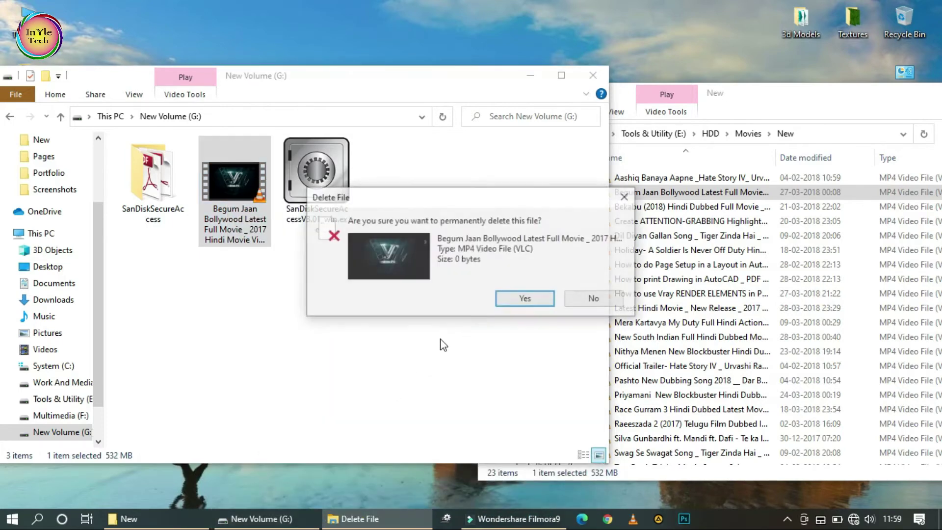
left_click(535, 298)
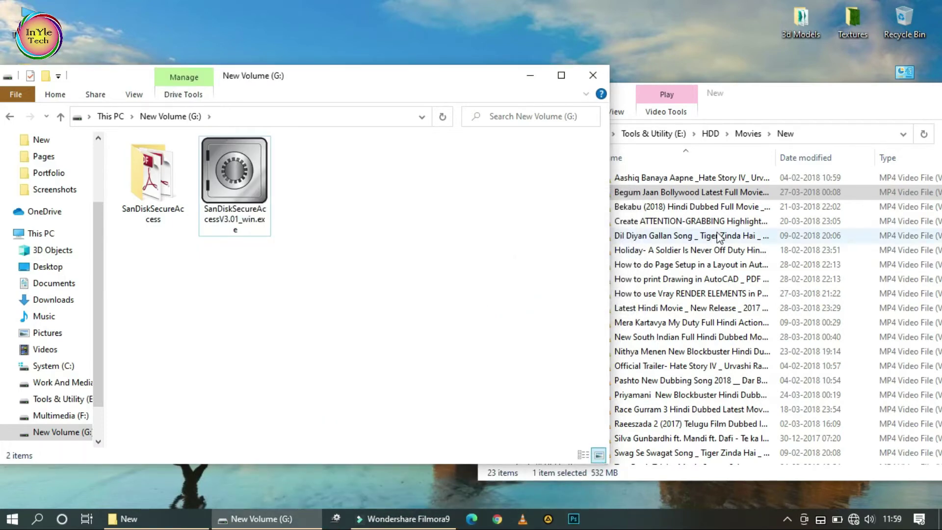
Copy the Begum Jaan movie from the New folder to New Volume (G:), and copy it back, replacing the file in the New folder
left_click(656, 194)
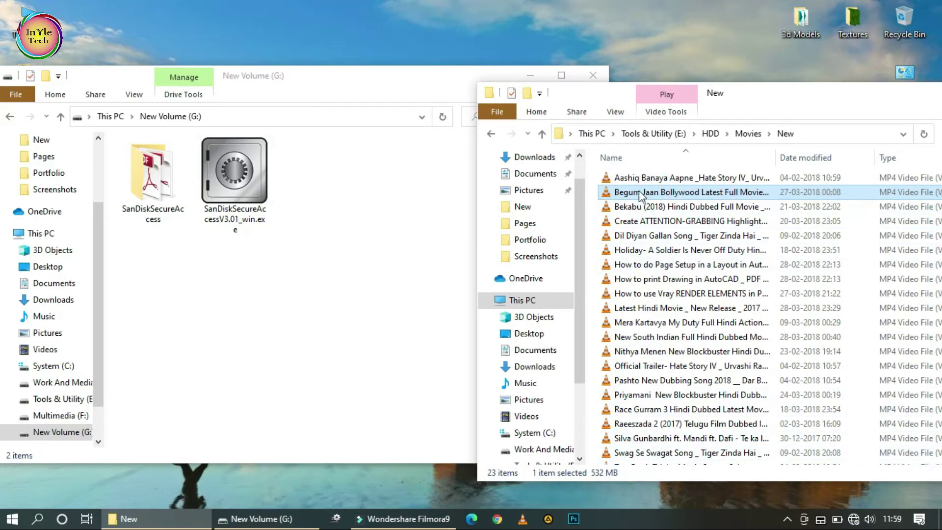
left_click_drag(637, 193, 315, 285)
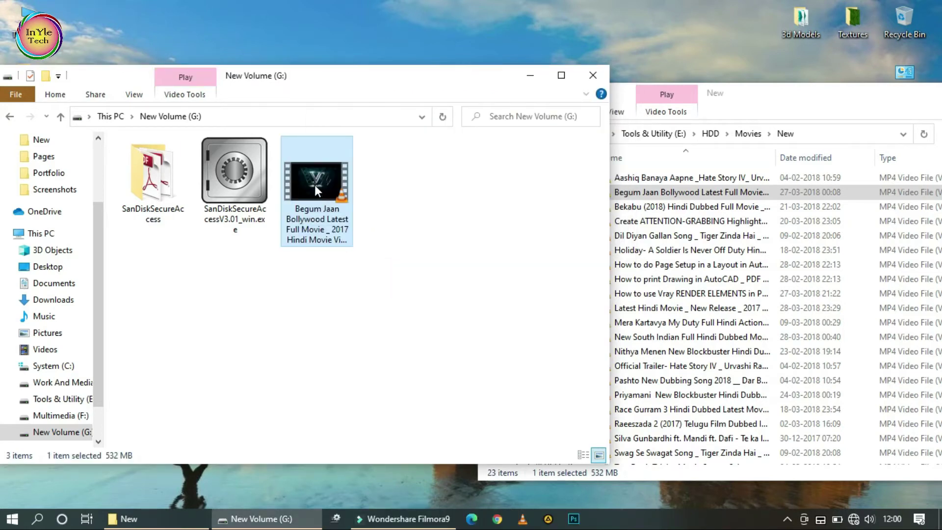
left_click_drag(314, 184, 689, 300)
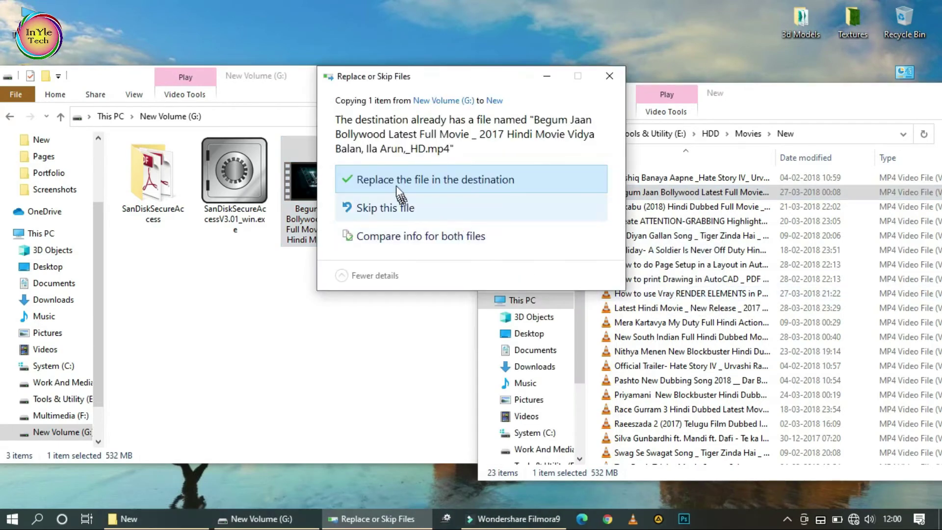
left_click(395, 185)
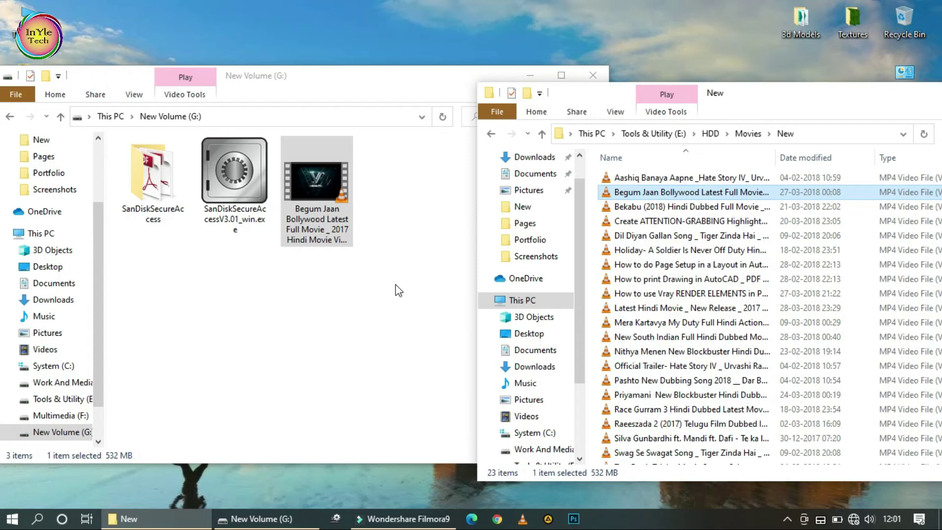
Move the New Volume (G:) window off the desktop icons and permanently delete the desktop copy of the Begum Jaan movie
left_click_drag(318, 84, 536, 96)
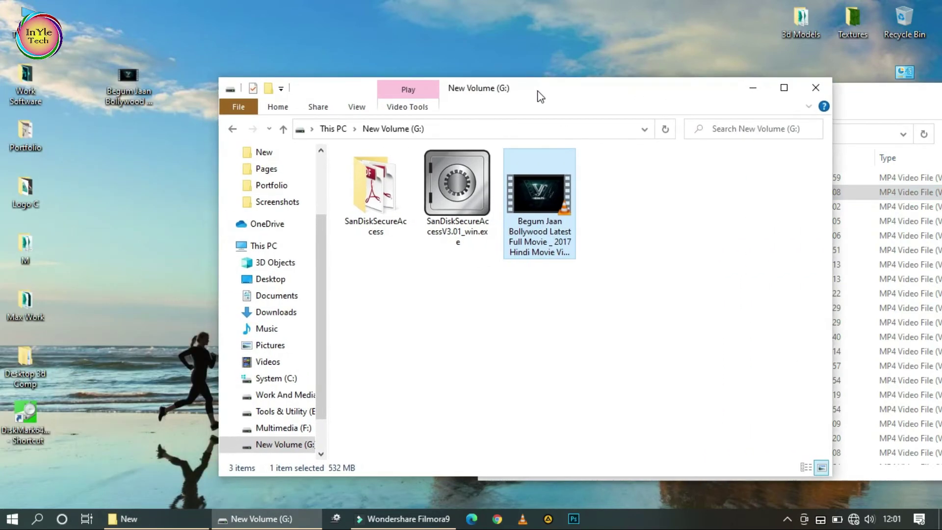
left_click(117, 81)
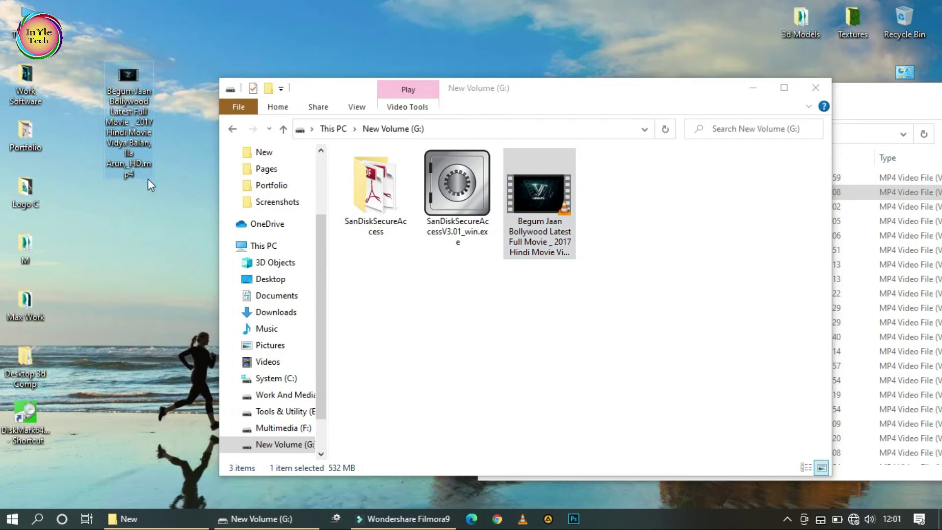
key("shift+Delete")
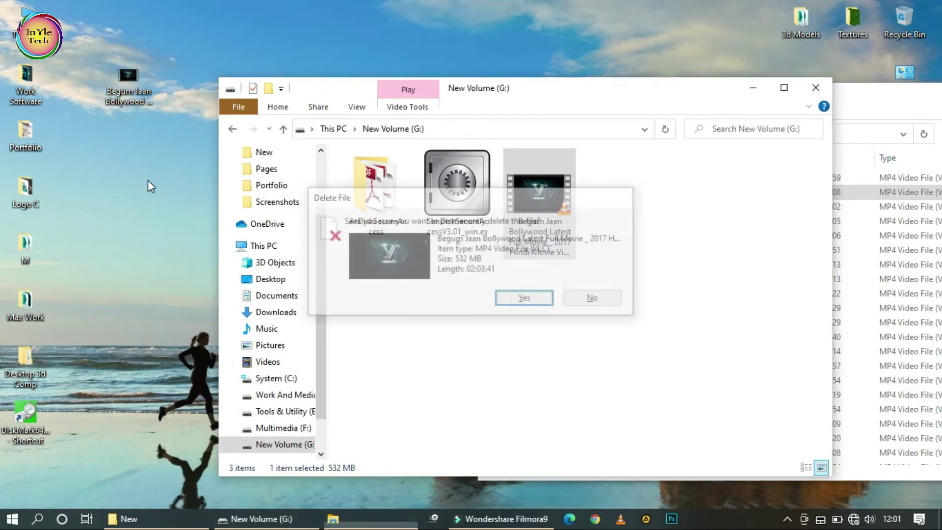
key("Return")
Copy the Begum Jaan movie from New Volume (G:) to the desktop, and copy it back, replacing the file on the drive
left_click_drag(539, 206, 153, 153)
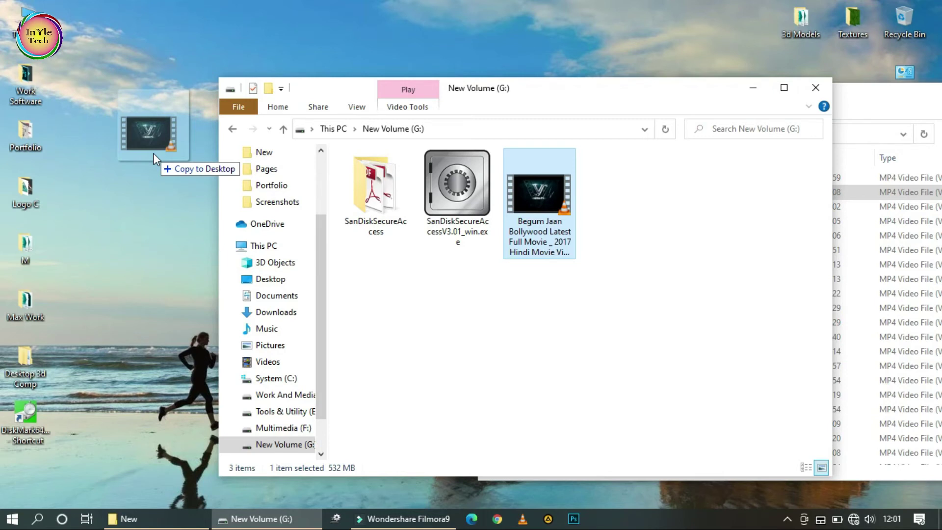
left_click_drag(153, 153, 153, 153)
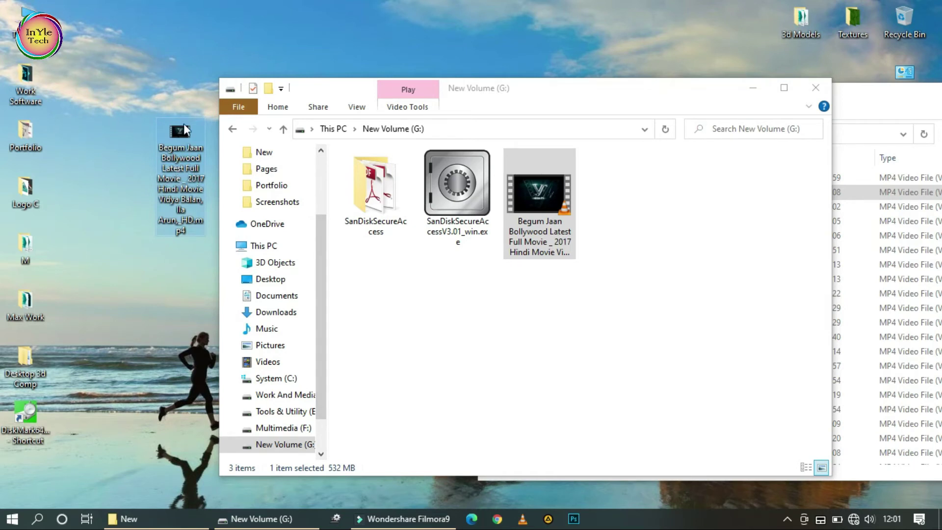
left_click_drag(178, 131, 512, 306)
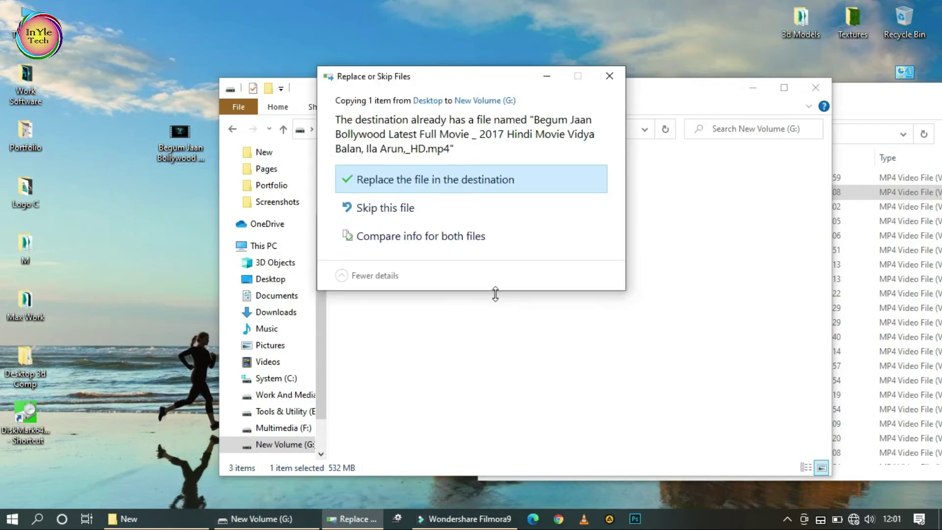
left_click(414, 183)
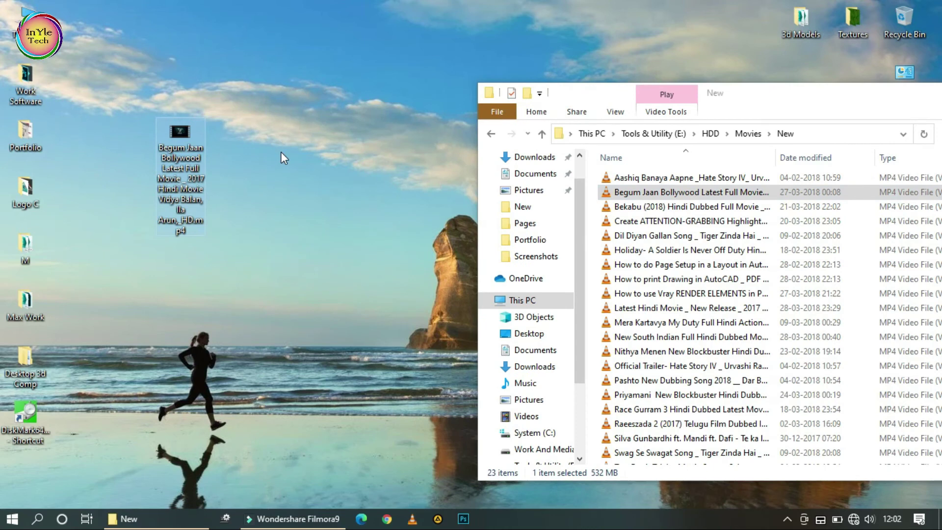
Permanently delete the Begum Jaan movie from the desktop
key("shift+Delete")
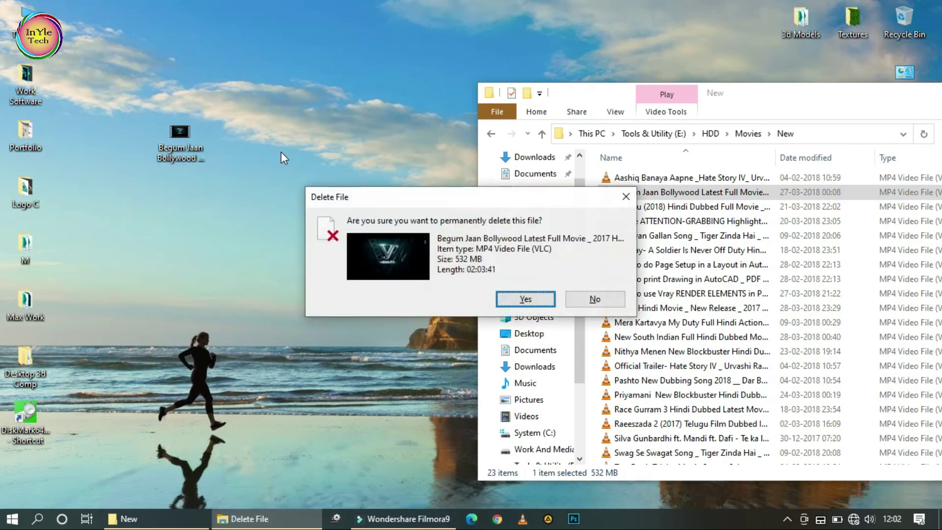
key("Return")
left_click(810, 88)
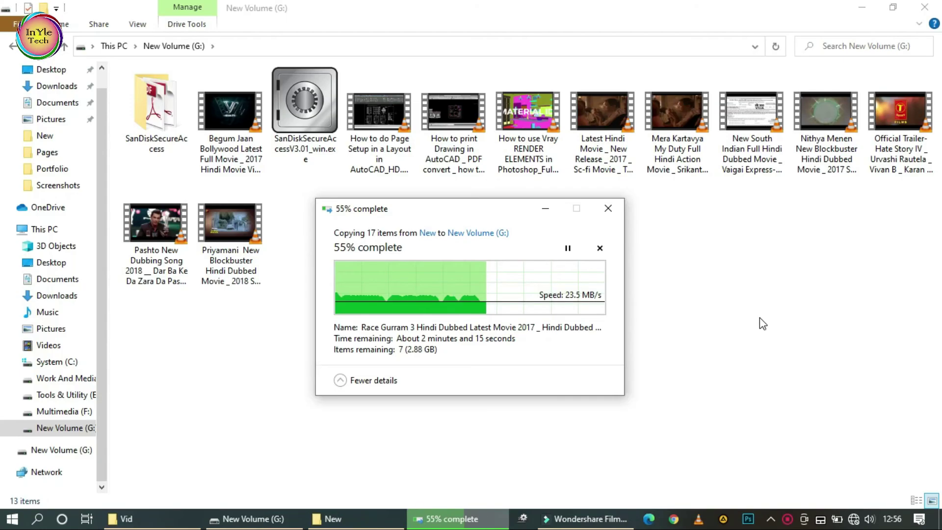